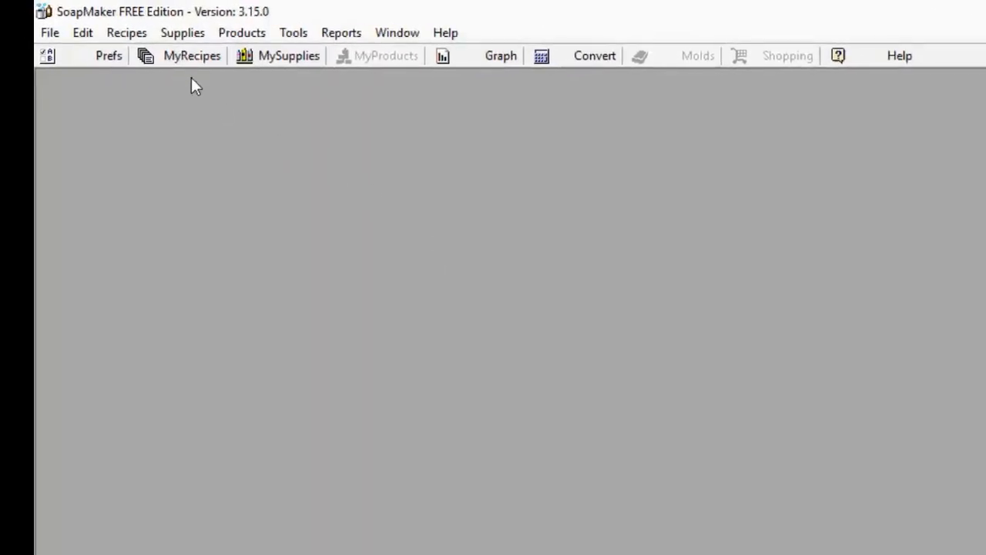
Create a new Solid Soap (NaOH) recipe from the recipe management center
left_click(189, 56)
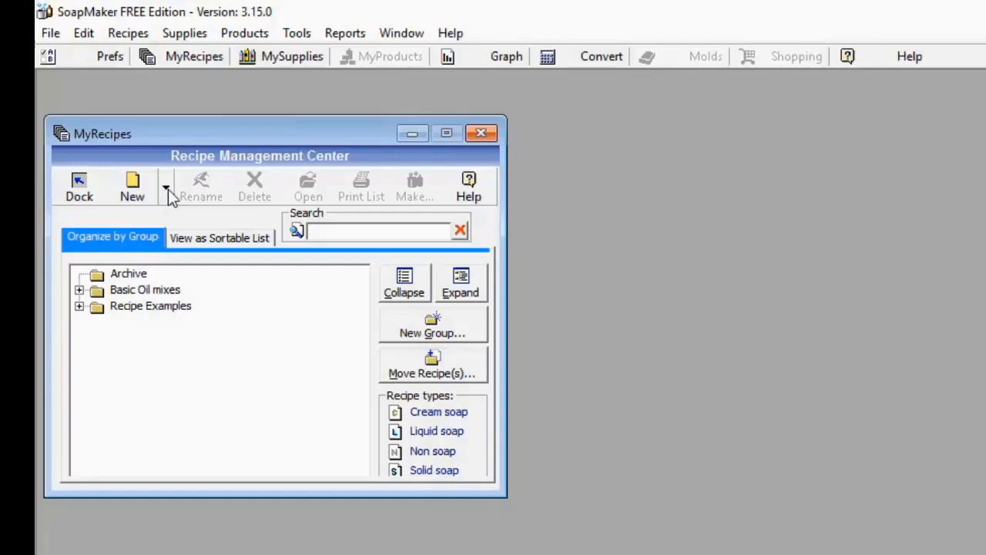
left_click(167, 190)
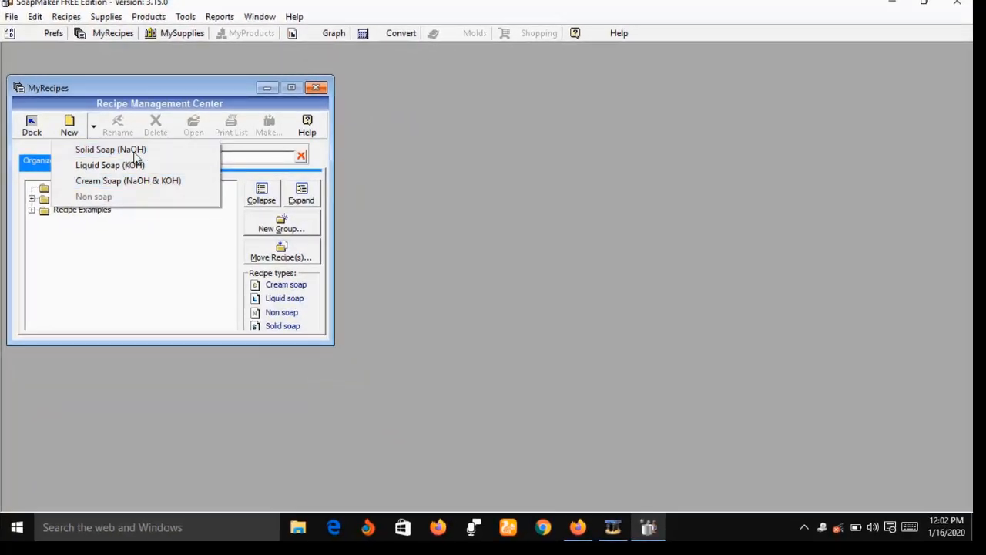
left_click(134, 152)
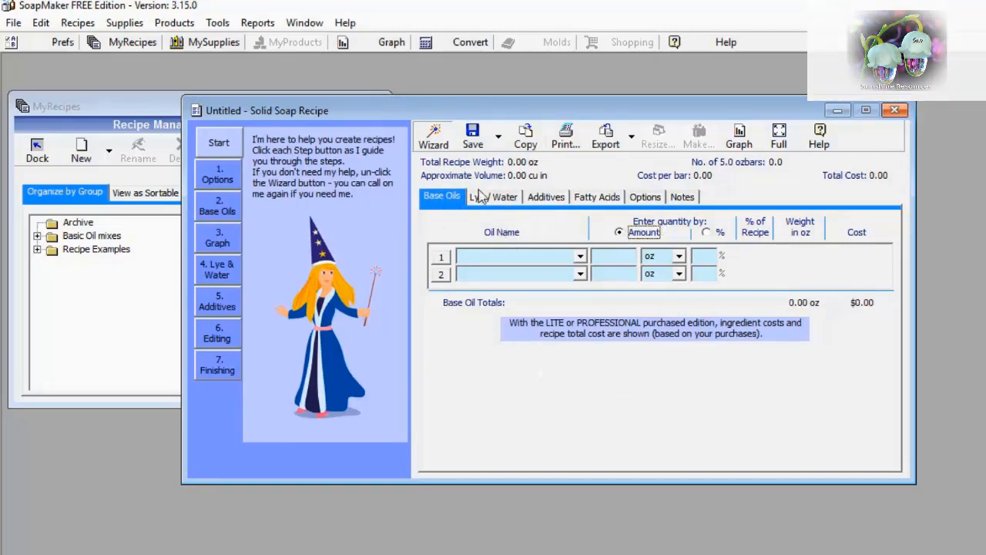
Set the recipe's water volume and recipe volume units to ml, and its calculated weight units to gr
left_click(644, 199)
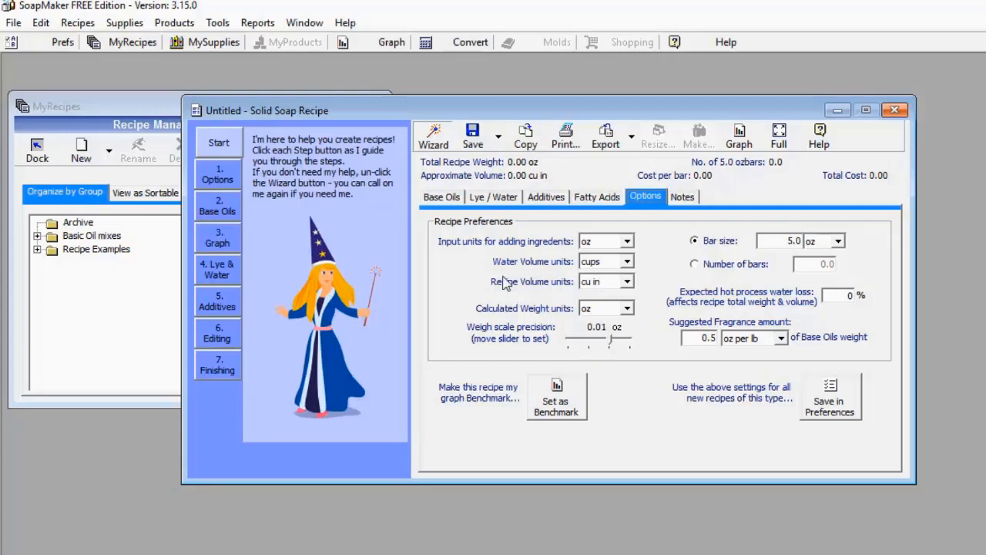
left_click(628, 262)
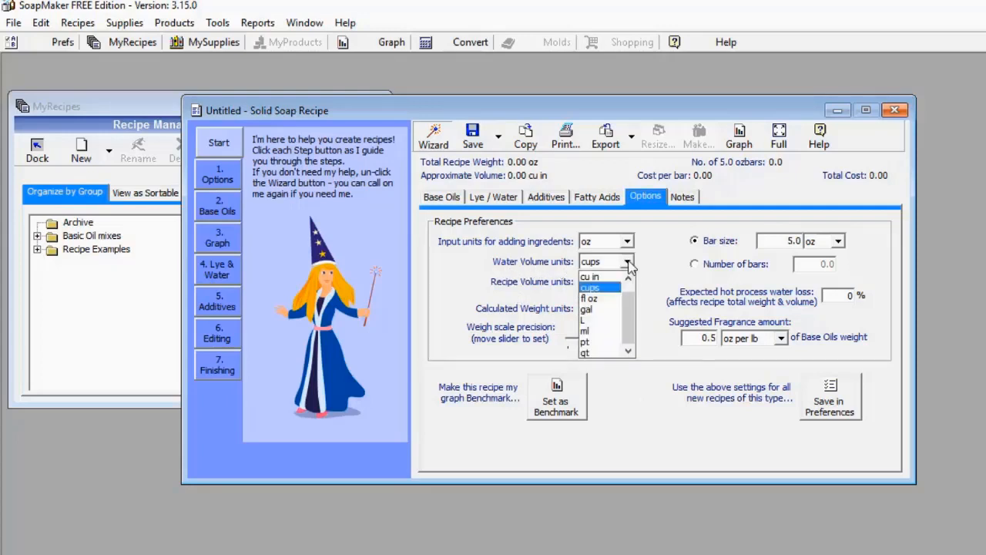
left_click(604, 330)
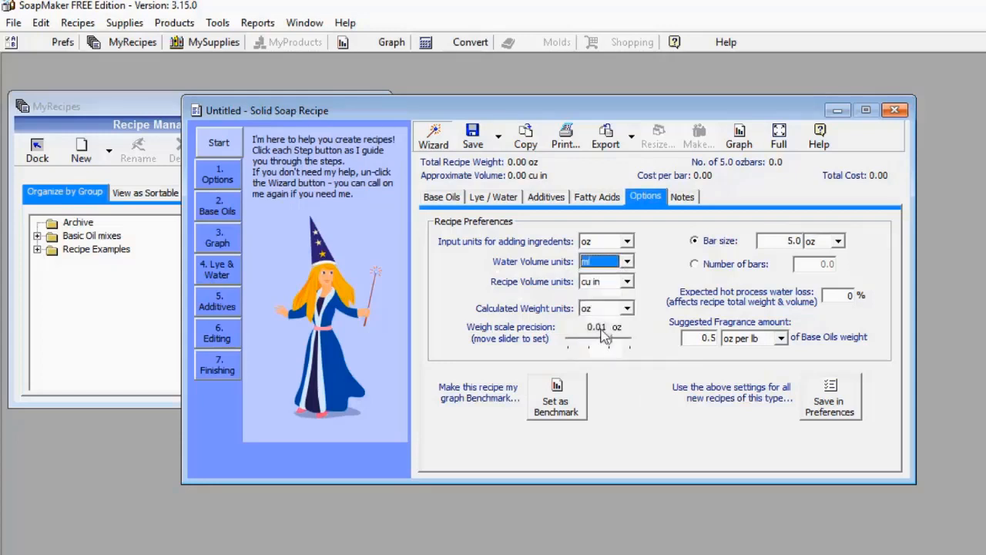
left_click(629, 282)
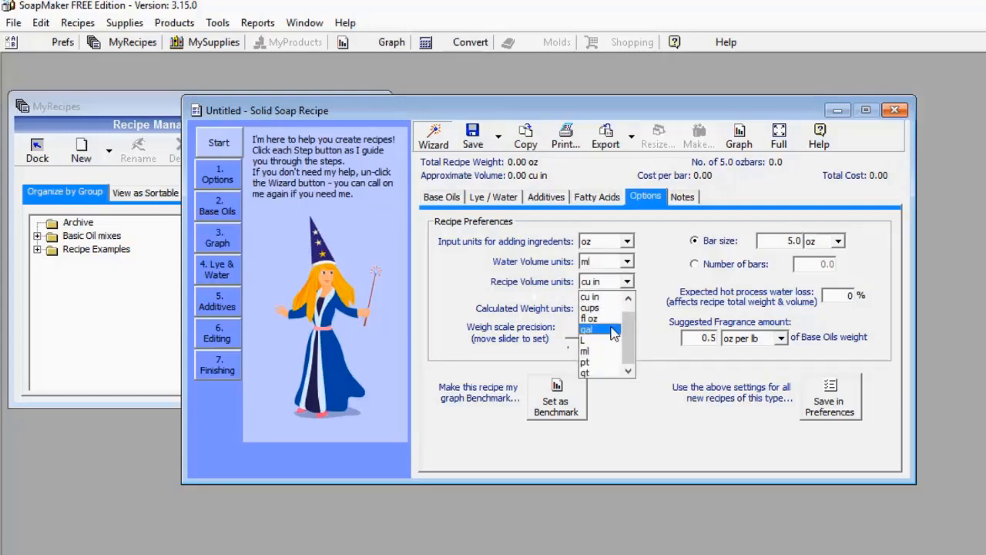
left_click(606, 354)
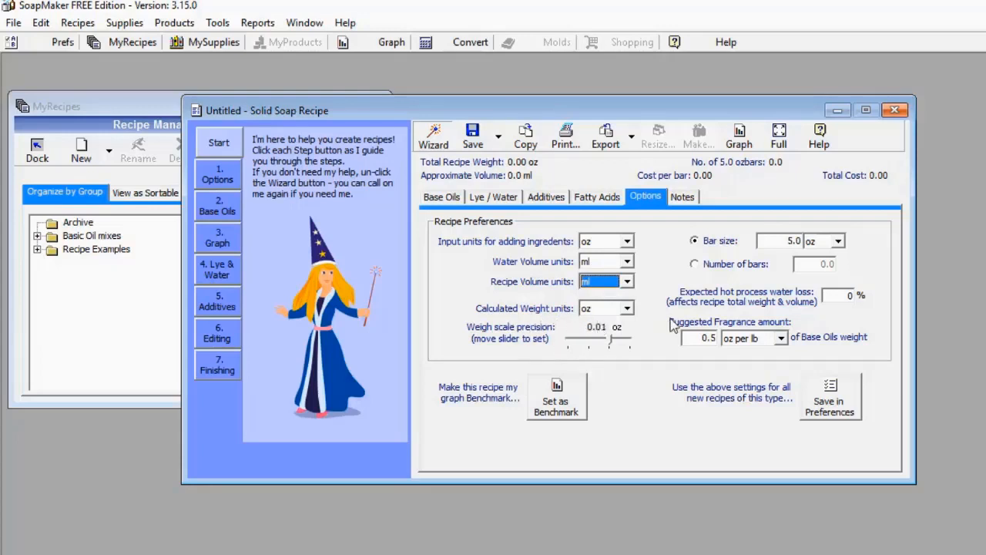
left_click(627, 309)
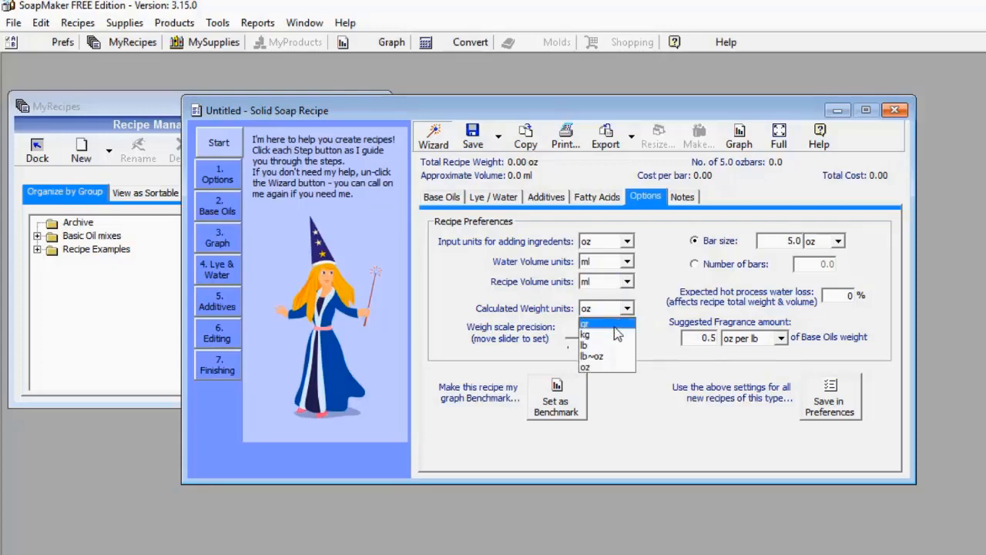
left_click(614, 325)
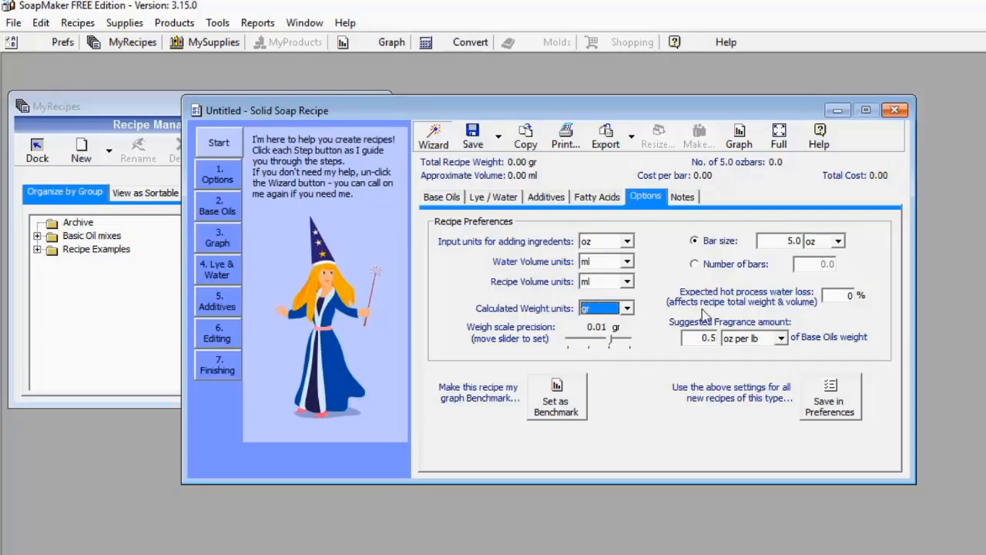
Add Palm Kernel as the first base oil and Olive as the second
left_click(436, 199)
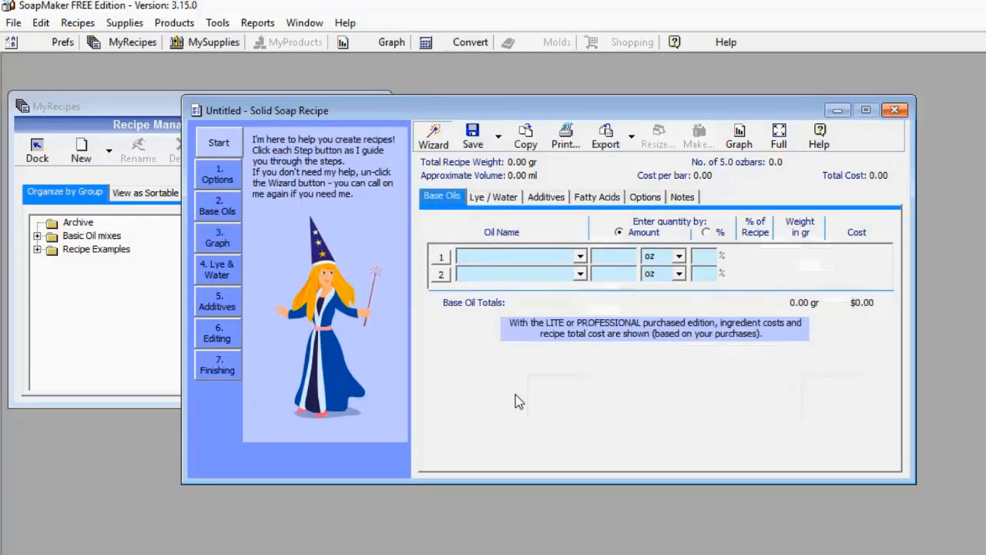
left_click(580, 256)
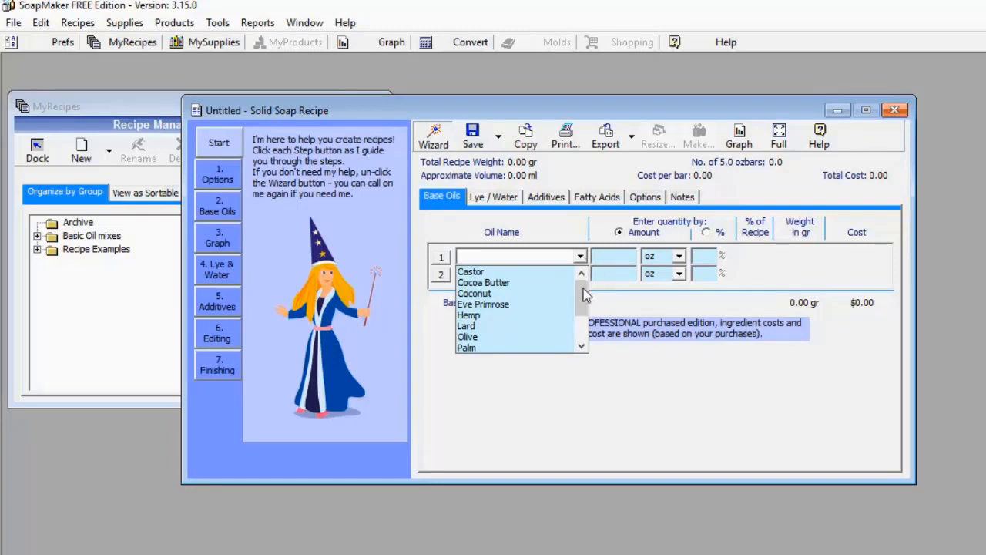
mouse_move(583, 287)
left_mouse_down()
mouse_move(587, 325)
mouse_move(583, 282)
mouse_move(583, 303)
left_mouse_up()
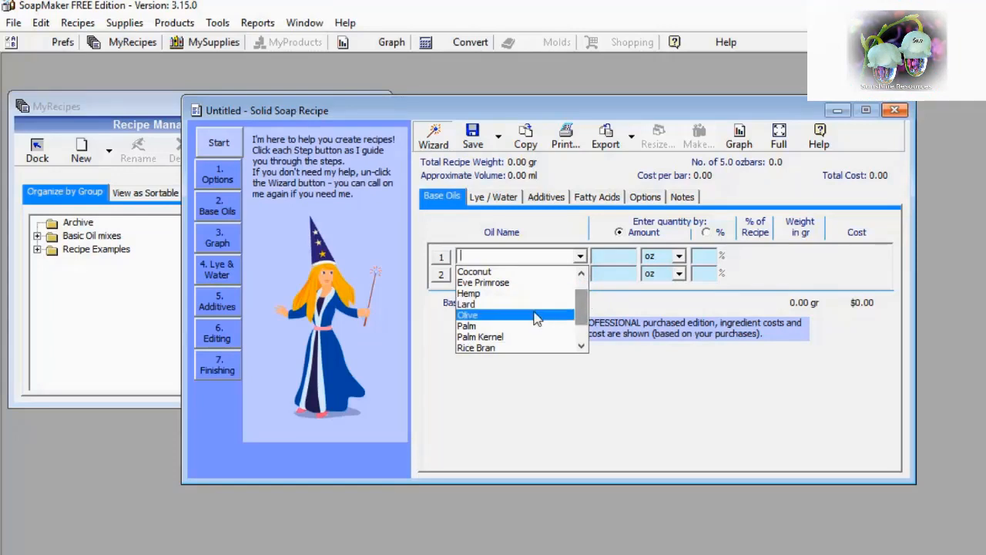
left_click(523, 336)
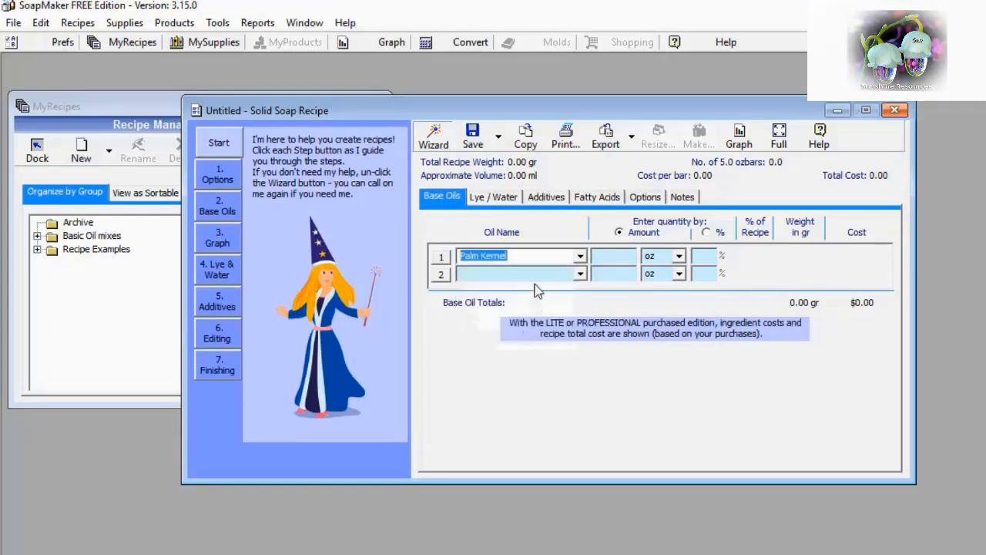
left_click(581, 274)
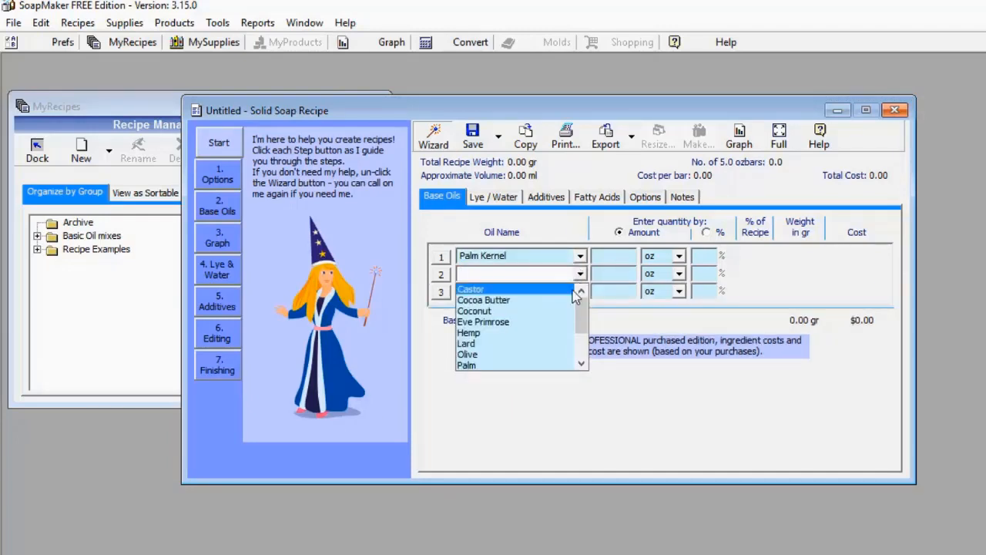
left_click(531, 354)
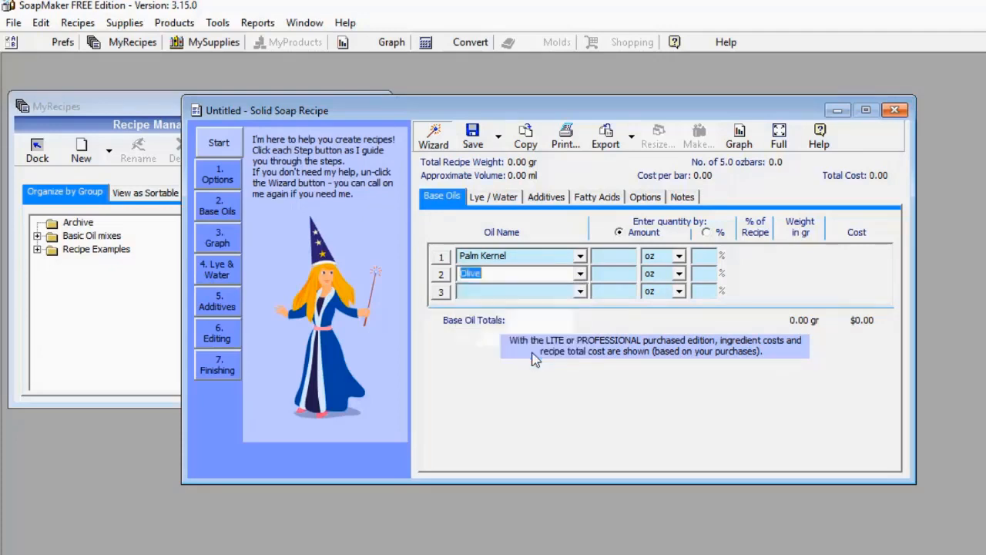
Set the quantity units of the Palm Kernel and Olive oils to ml
left_click(610, 257)
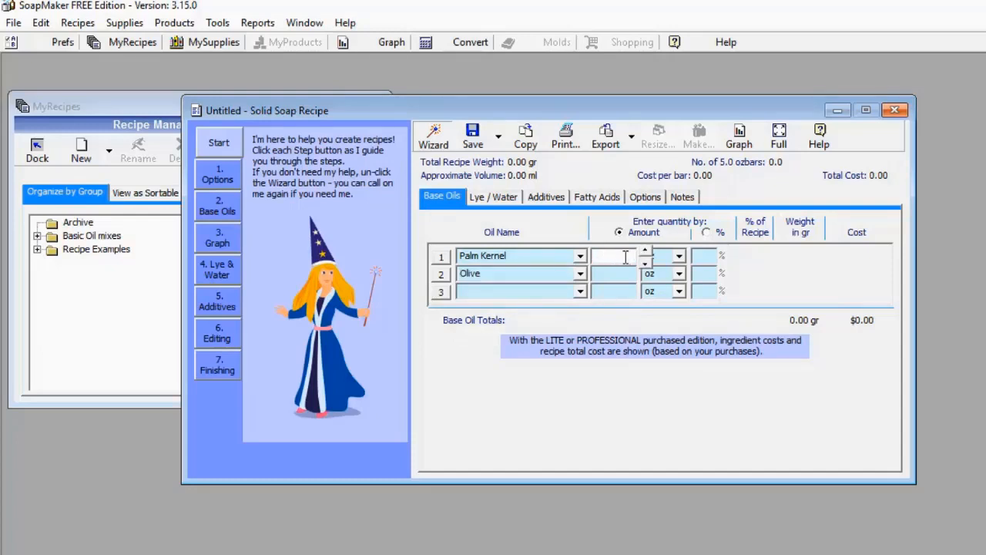
left_click(678, 258)
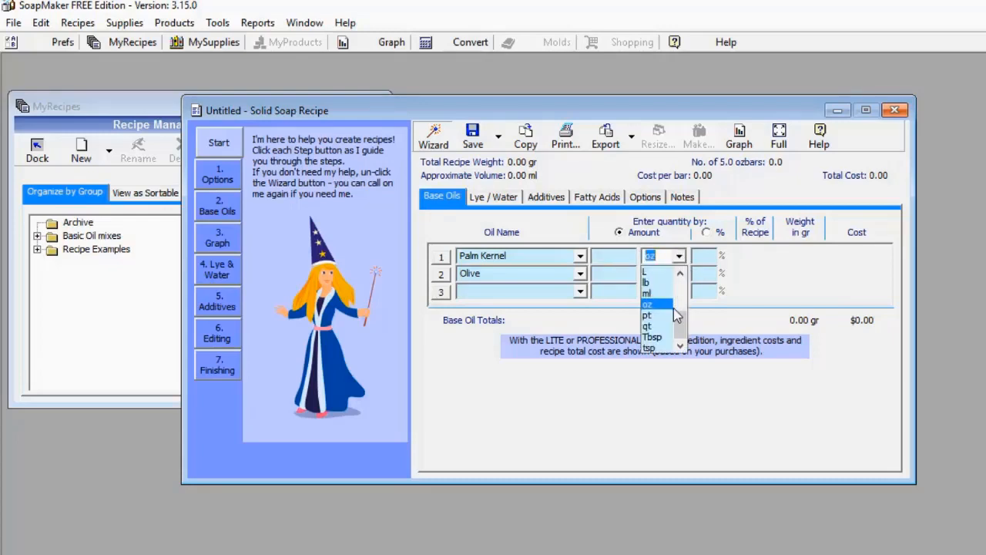
left_click(667, 293)
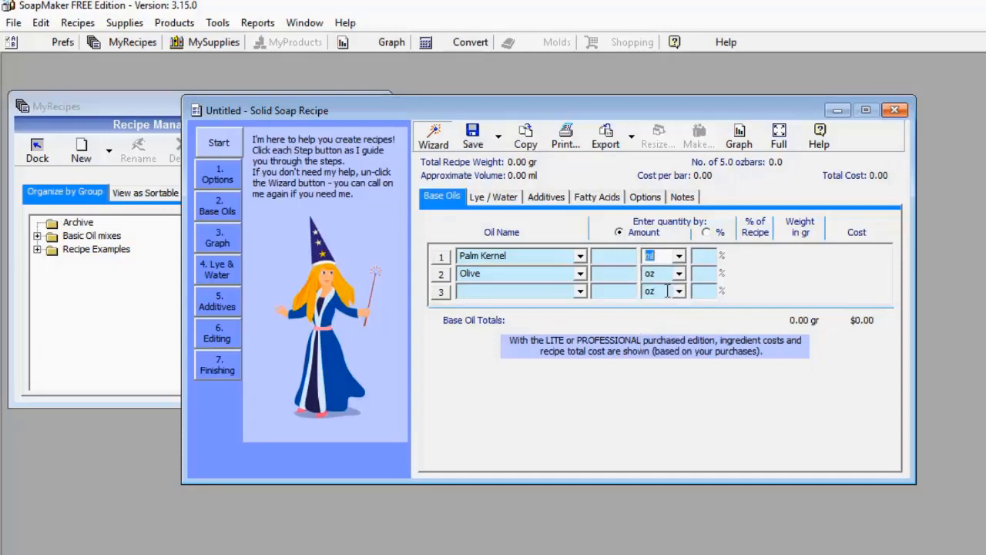
left_click(679, 273)
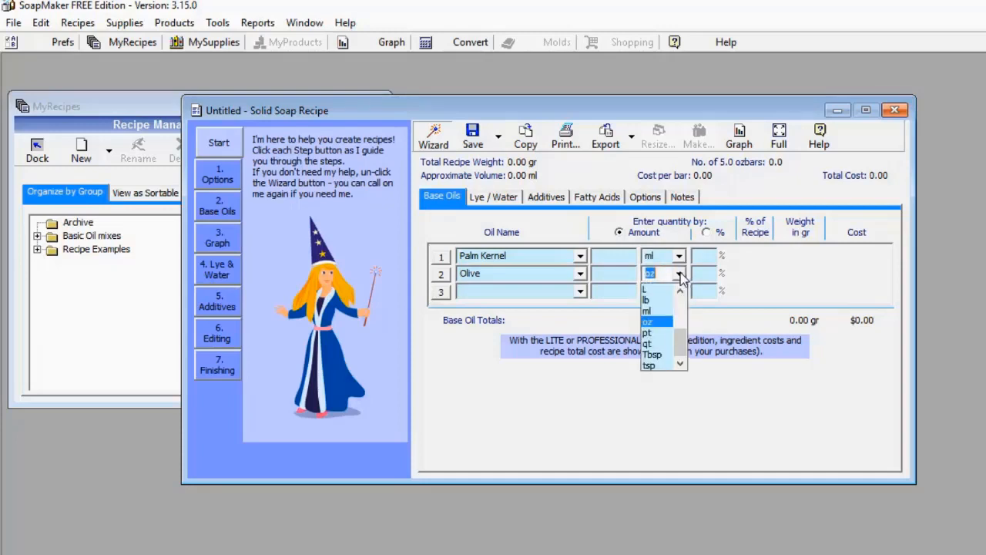
left_click(652, 311)
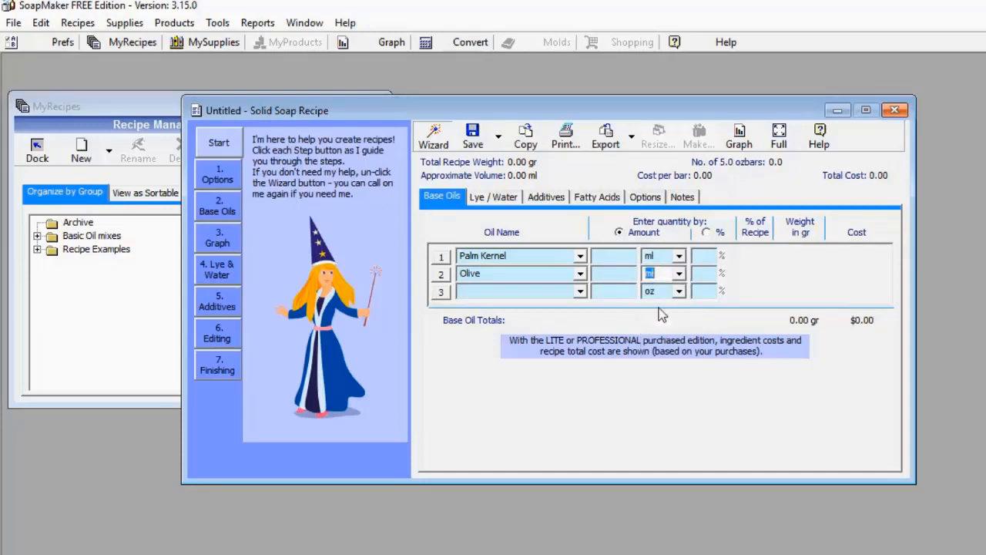
Enter base oil amounts of 800 ml for Palm Kernel and 200 ml for Olive
left_click(609, 257)
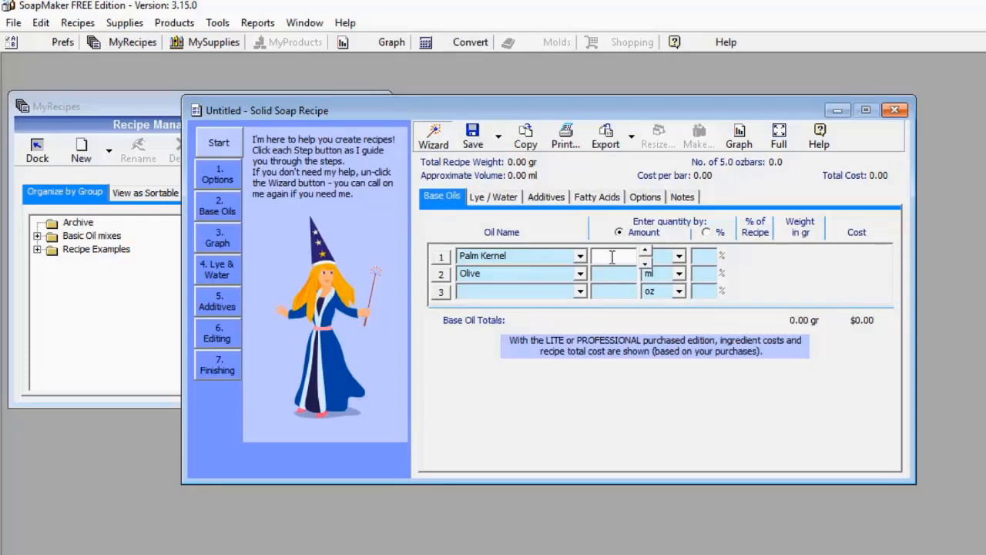
type("800")
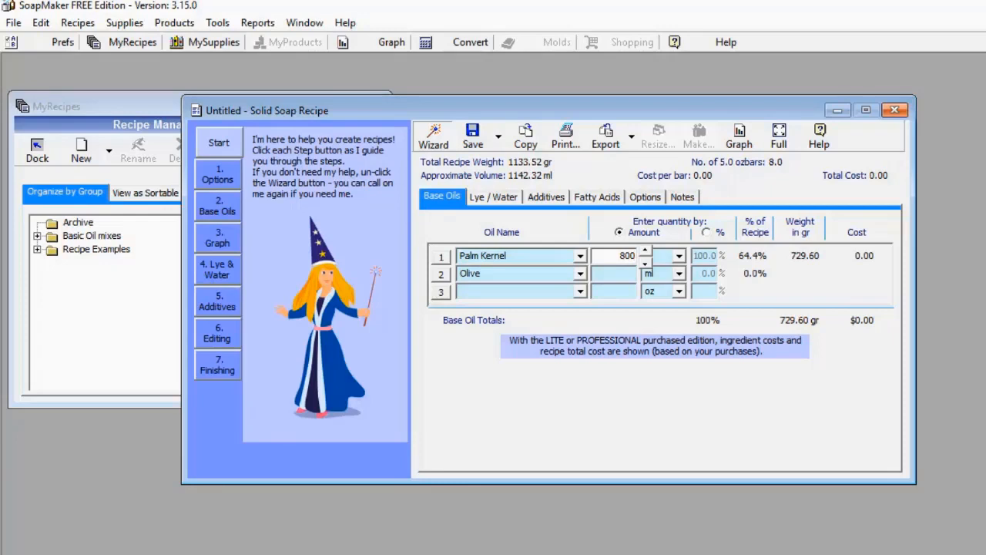
left_click(624, 274)
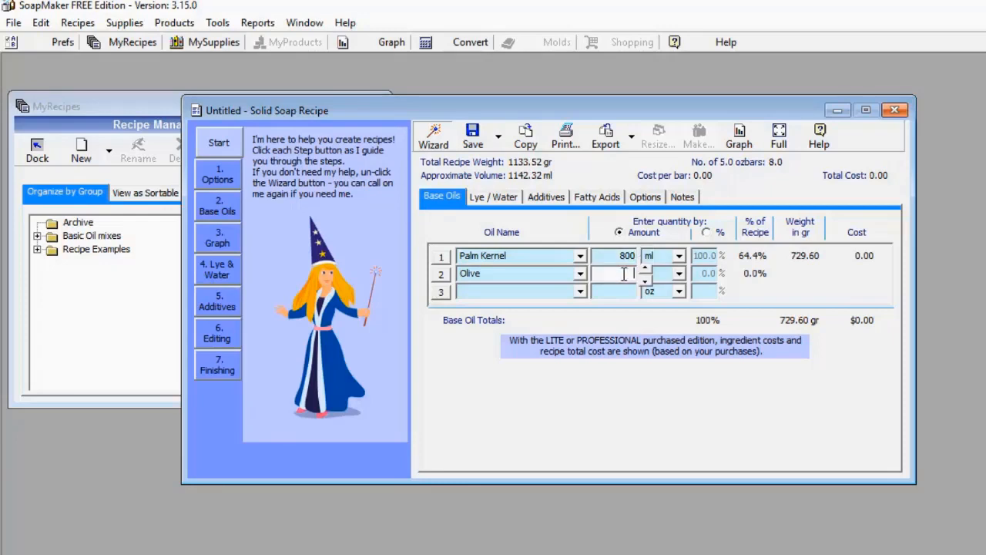
type("200")
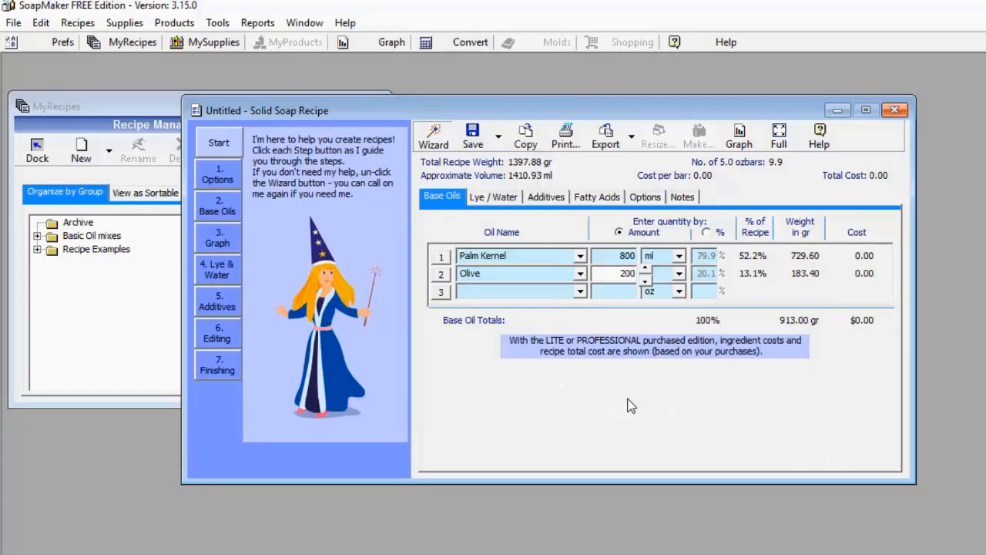
Choose Water/Lye Ratio as the water adjustment method and set the ratio to 300
left_click(487, 198)
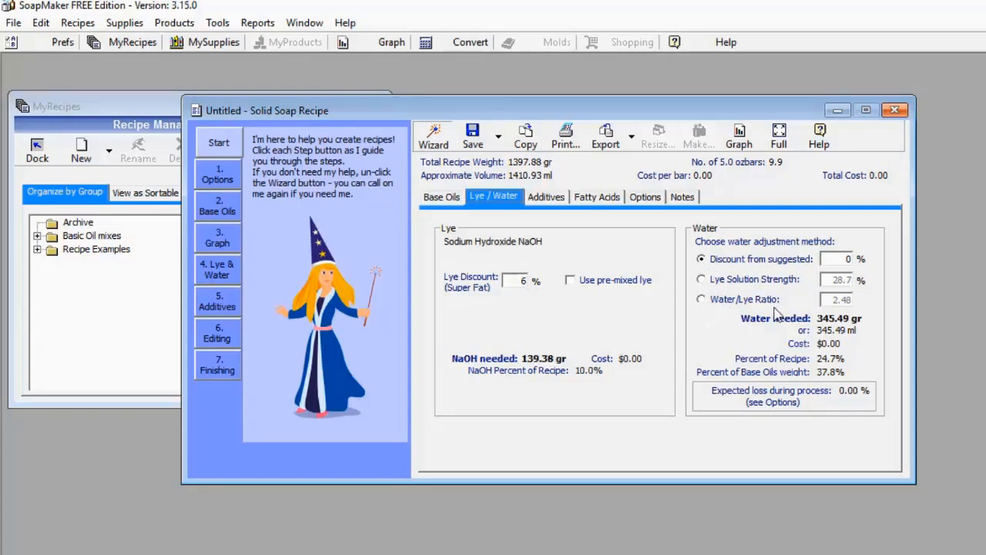
left_click(701, 300)
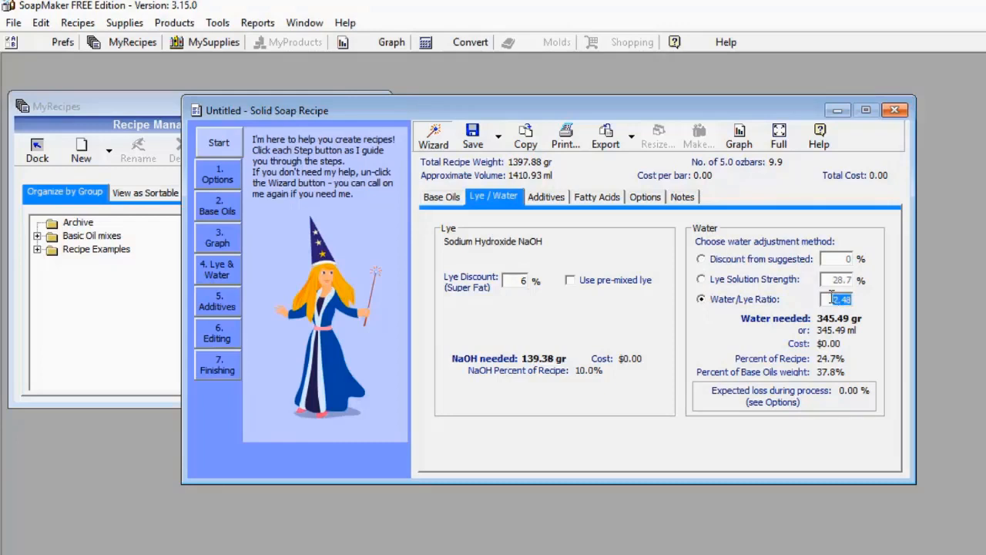
type("300")
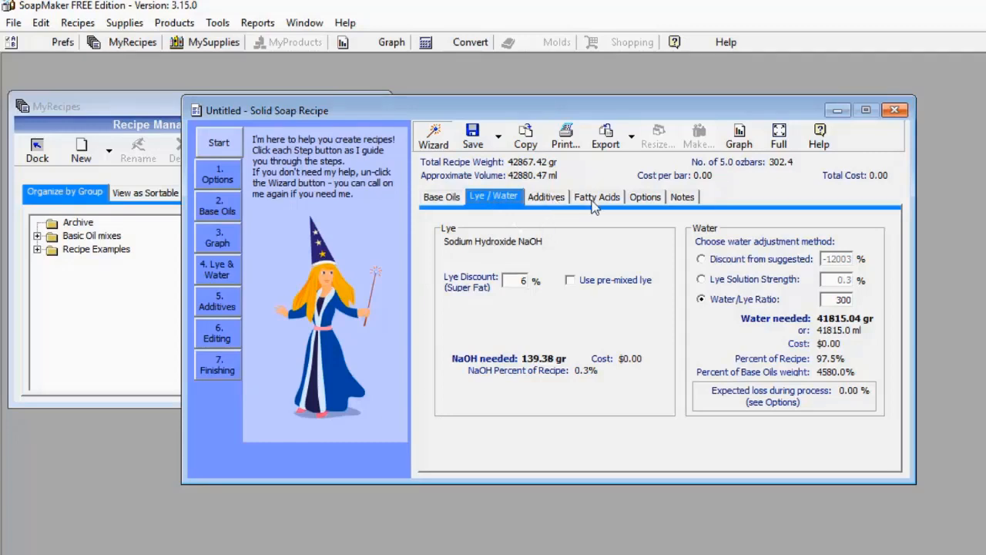
Examine the additive categories available for the recipe without choosing one
left_click(547, 198)
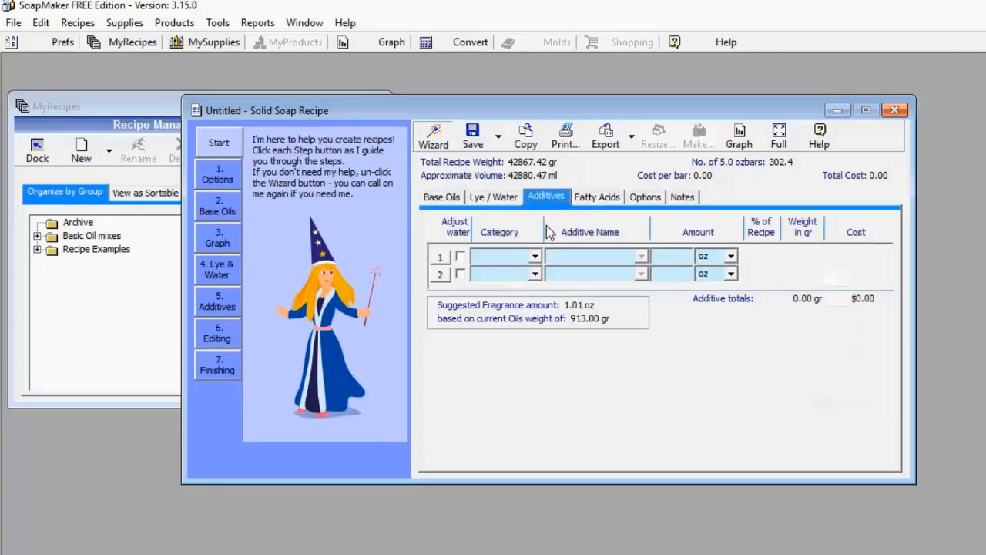
left_click(535, 257)
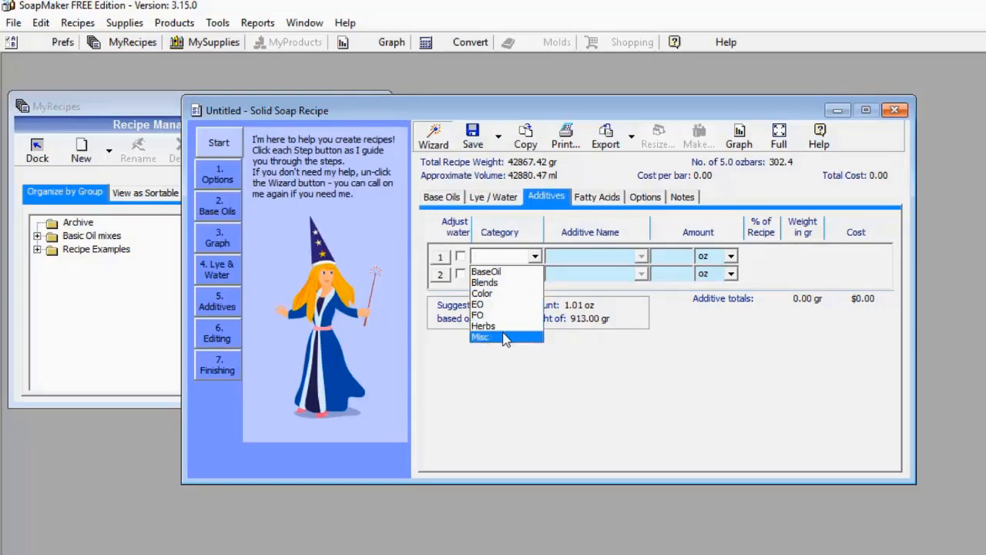
left_click(554, 349)
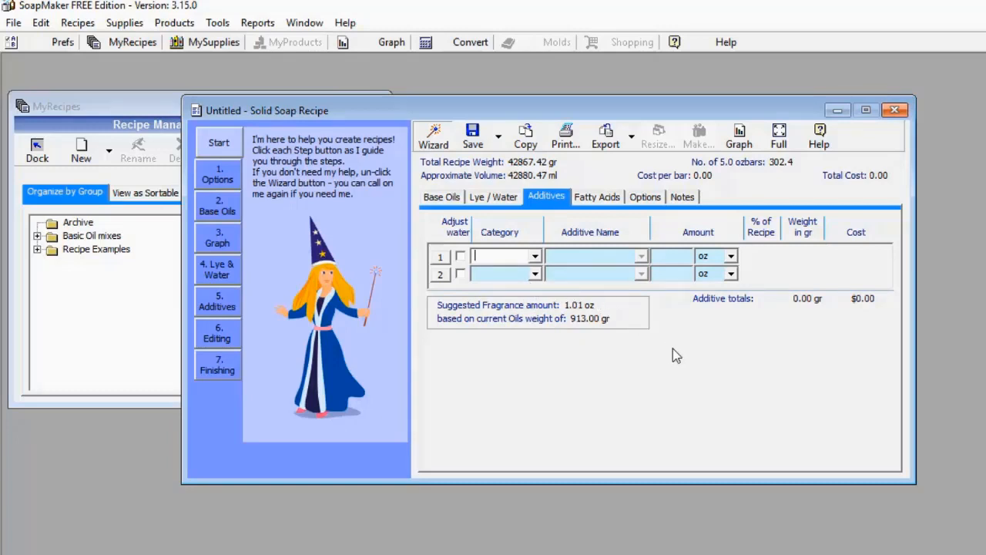
Review the recipe's fatty acid composition and relative qualities, its preferences and its notes
left_click(600, 197)
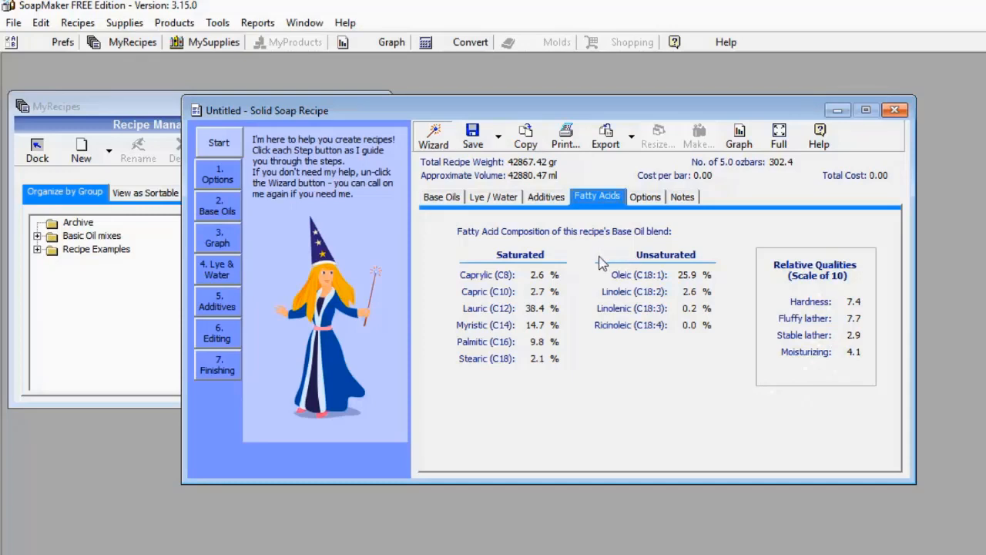
left_click(651, 200)
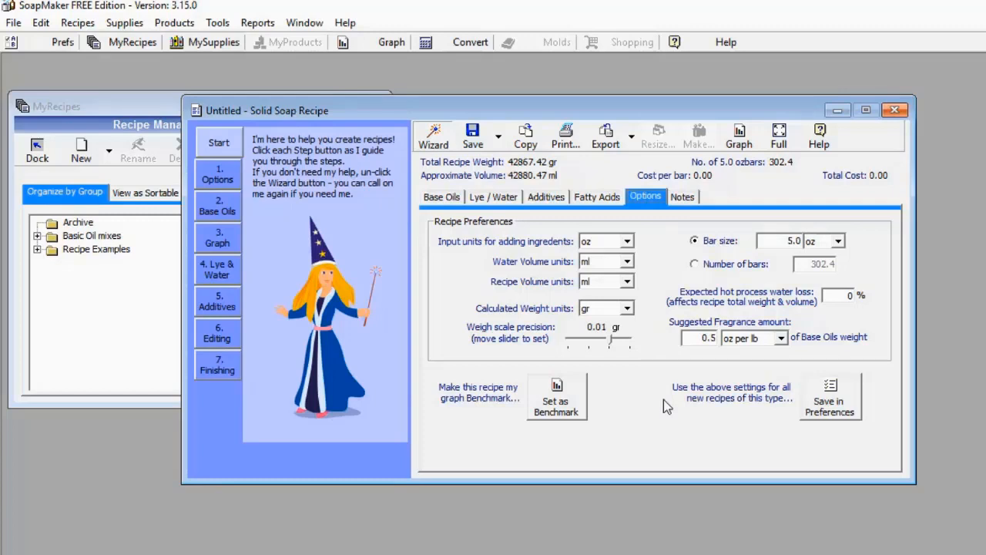
left_click(681, 198)
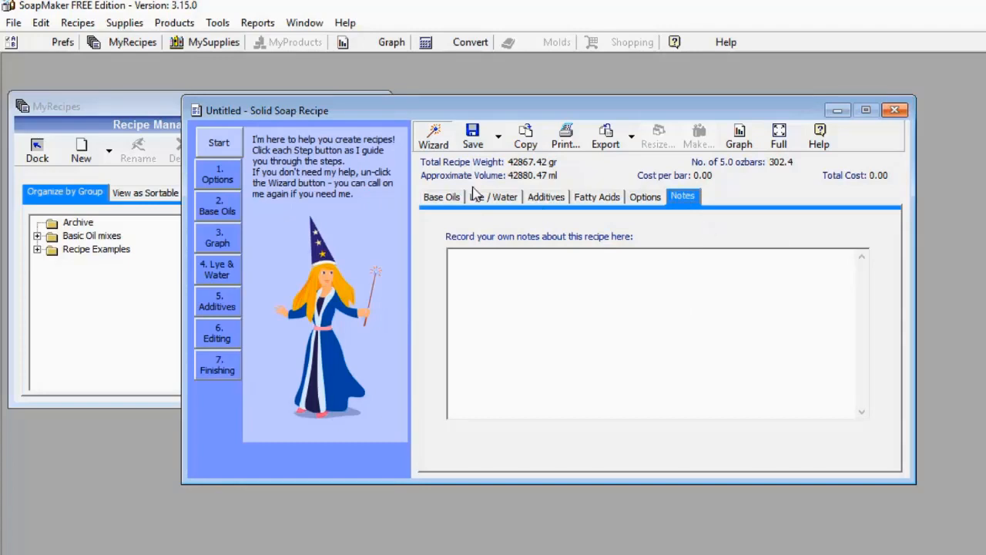
Graph the predicted soap qualities and compare hardness, fluffy lather, stable lather and moisturizing values between the recipe and the benchmark
left_click(742, 139)
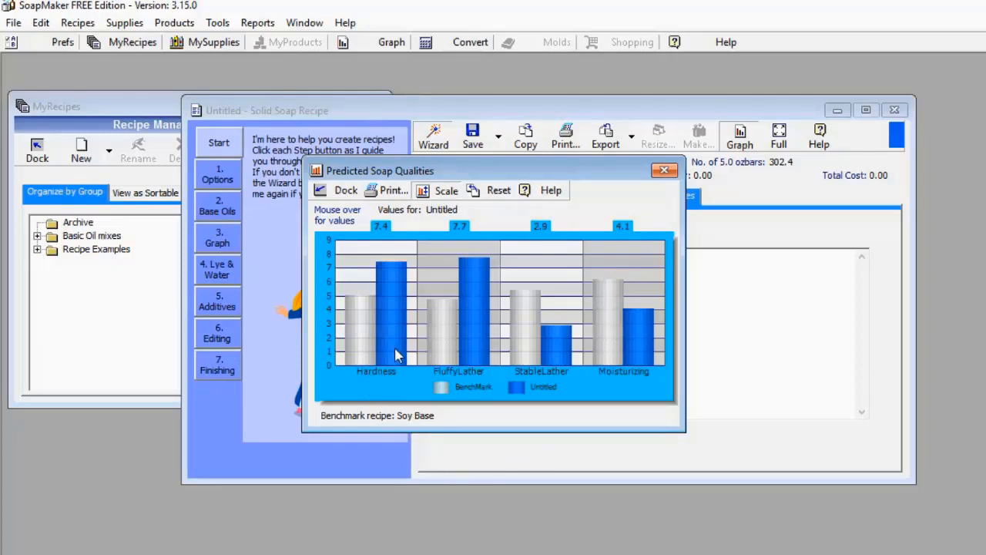
mouse_move(348, 353)
mouse_move(402, 297)
mouse_move(359, 317)
mouse_move(393, 360)
mouse_move(395, 320)
mouse_move(380, 340)
mouse_move(470, 320)
mouse_move(466, 294)
Move the Predicted Soap Qualities graph so that it uncovers the recipe's weight and volume summary
mouse_move(533, 334)
mouse_move(638, 348)
mouse_move(604, 303)
mouse_move(631, 330)
left_click(740, 139)
left_click_drag(584, 171, 609, 180)
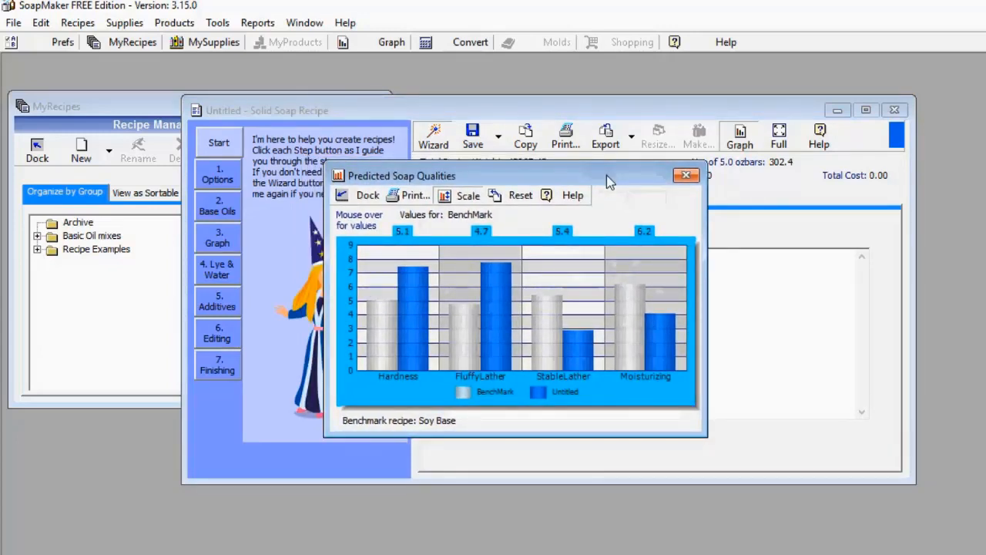
left_click_drag(606, 175, 626, 191)
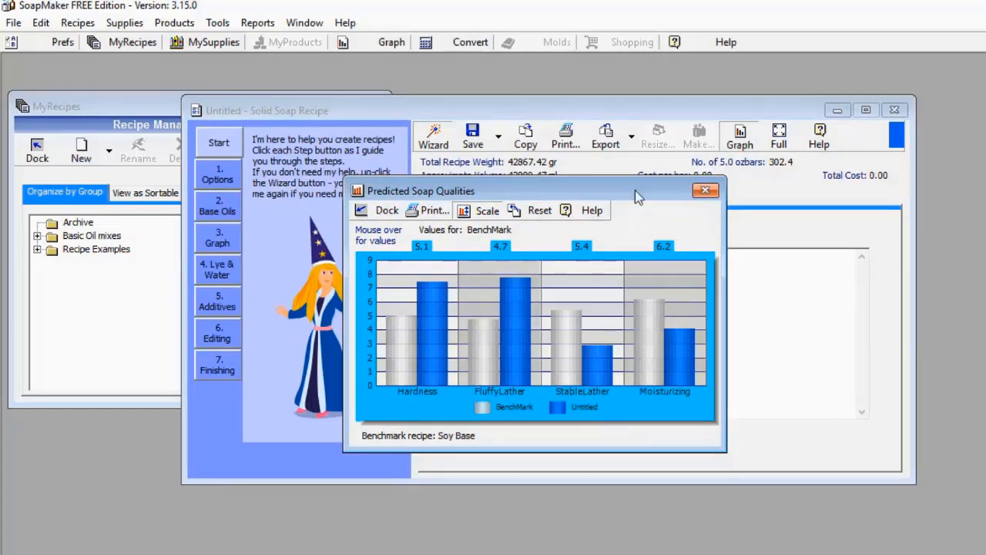
left_click_drag(628, 192, 618, 165)
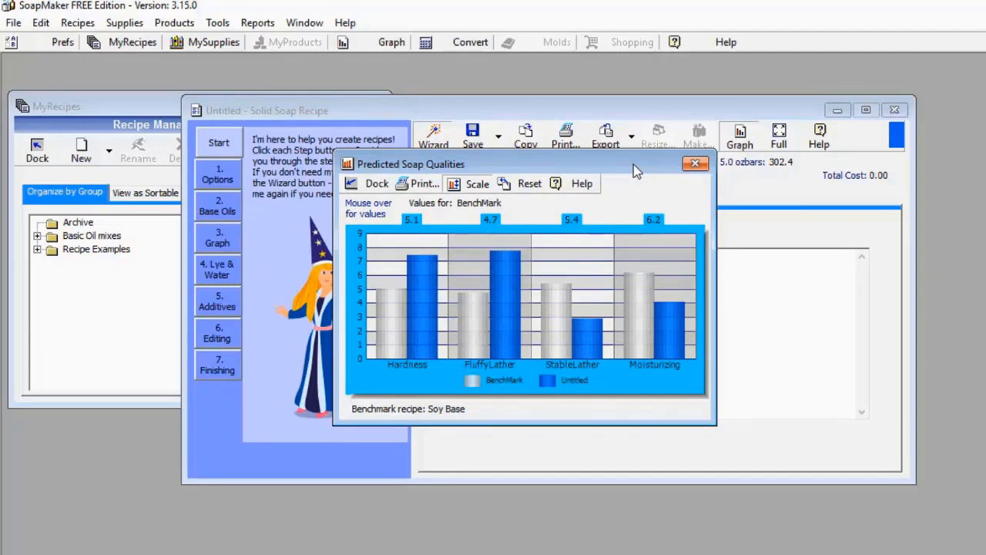
left_click_drag(633, 164, 689, 244)
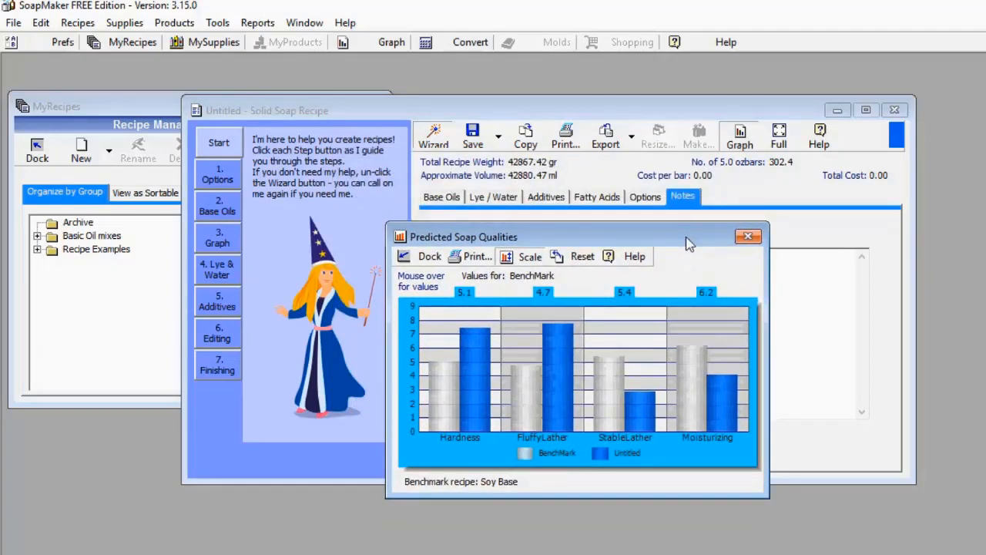